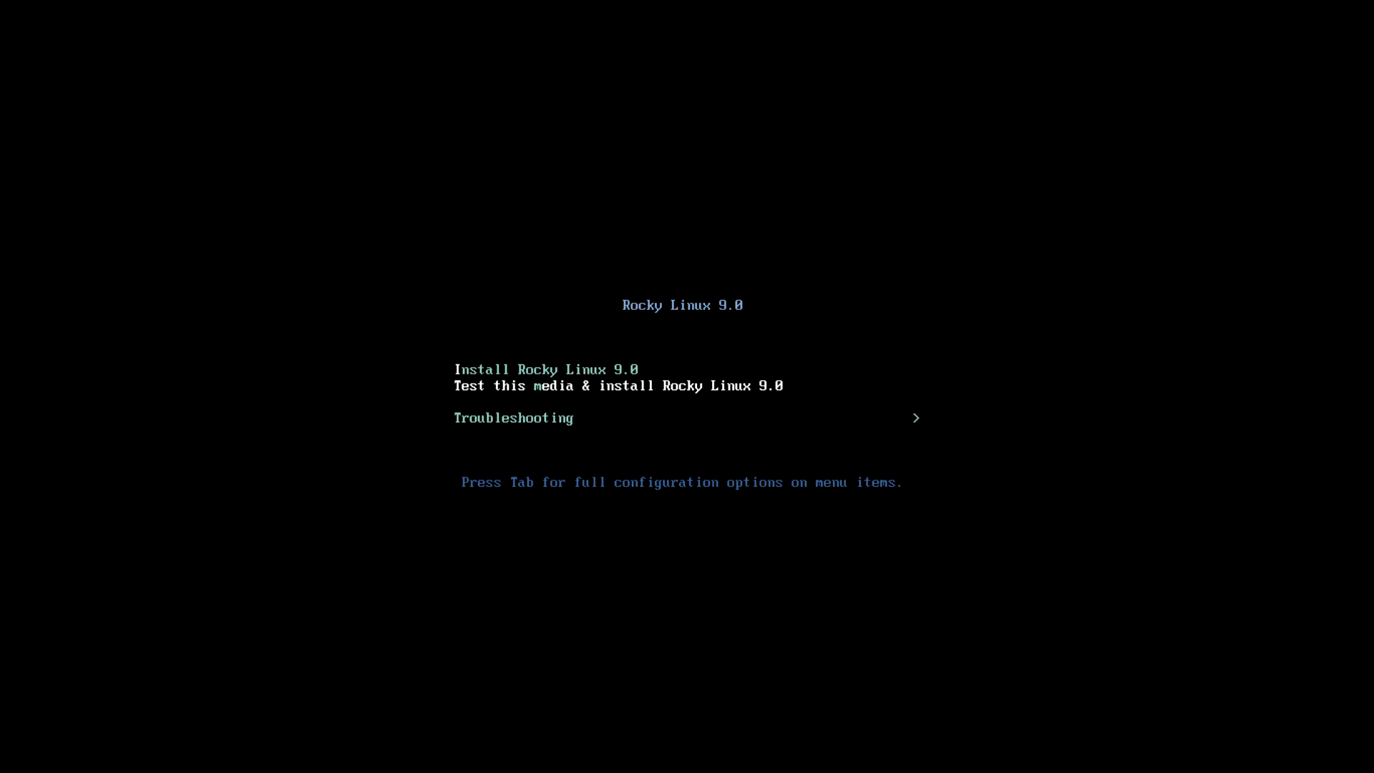
Highlight 'Install Rocky Linux 9.0' in the boot menu, skipping the media test and Troubleshooting entries
key("Up")
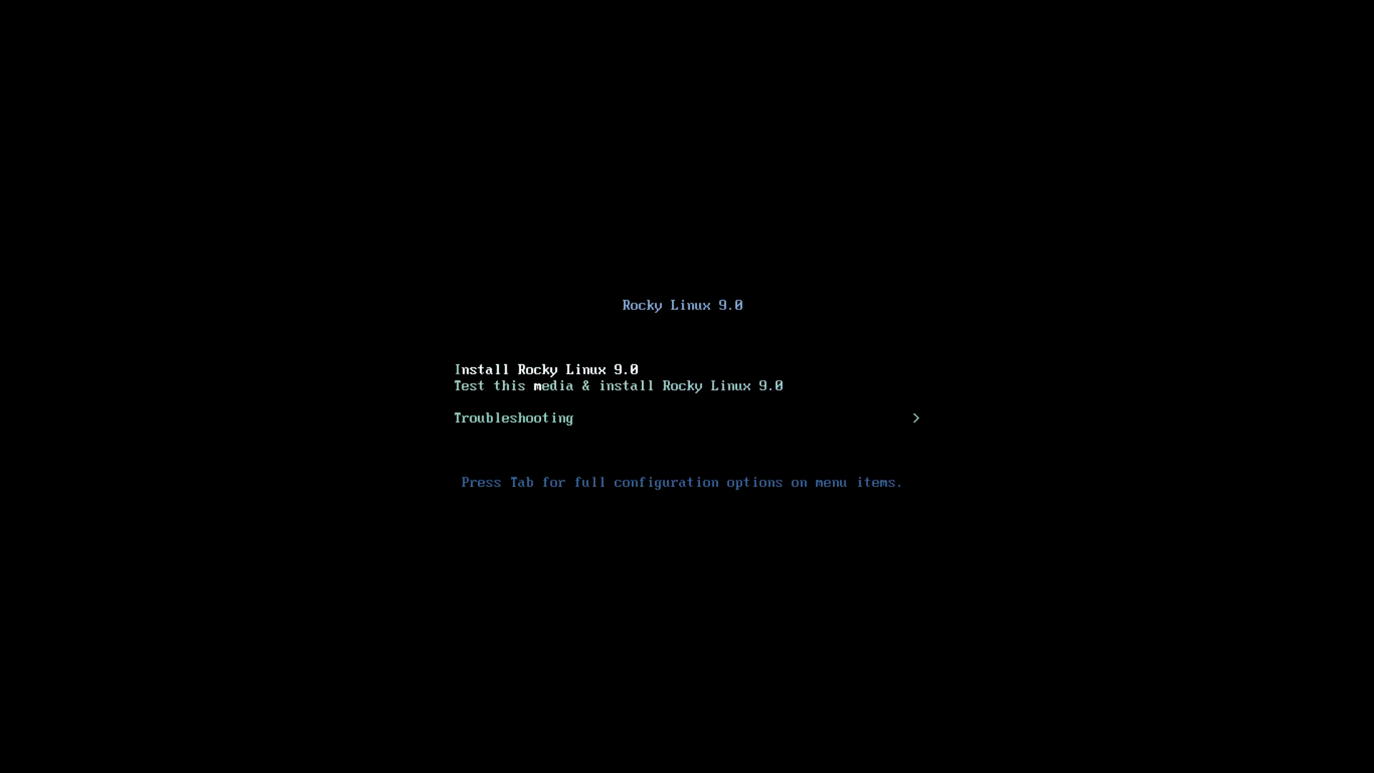
key("Down")
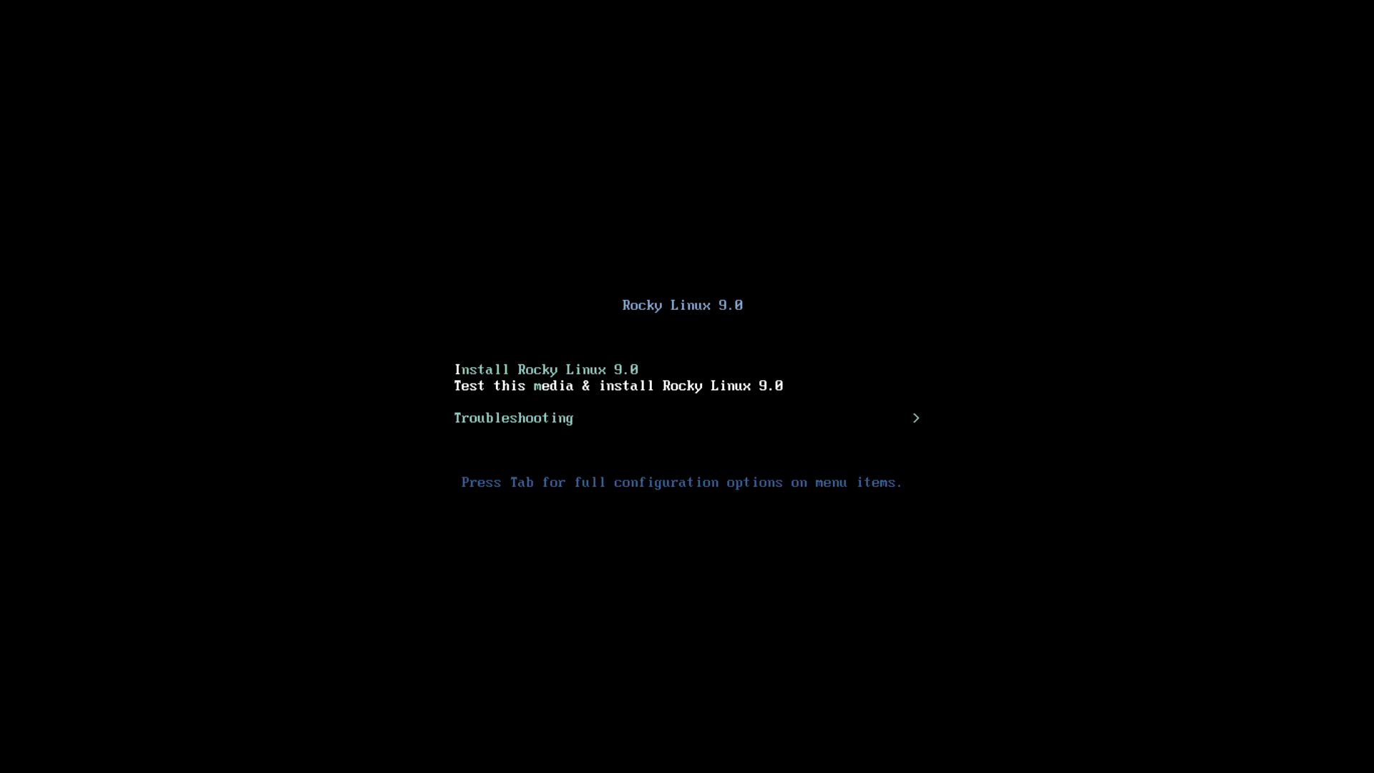
key("Down")
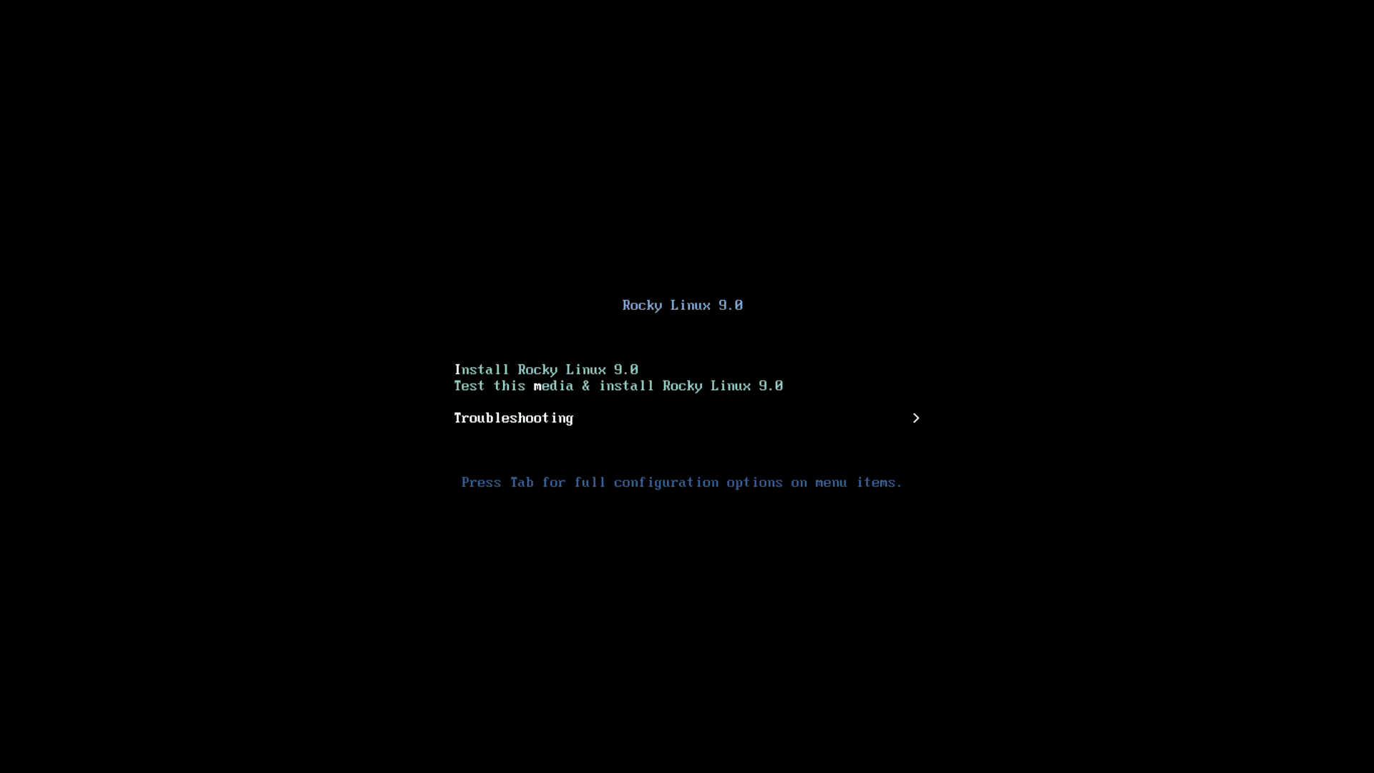
key("Up")
key("Up")
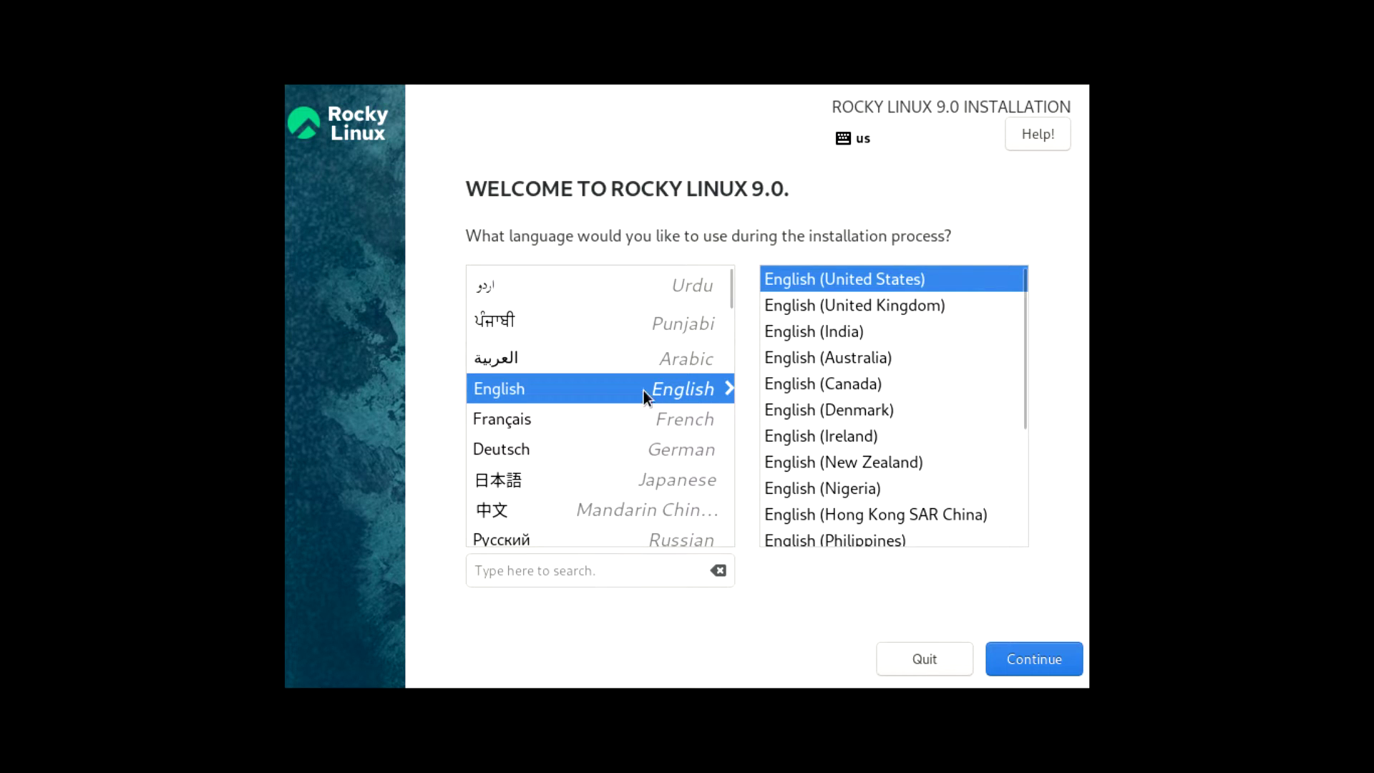
Continue past the welcome screen with English (United States) as the installation language
left_click(1051, 654)
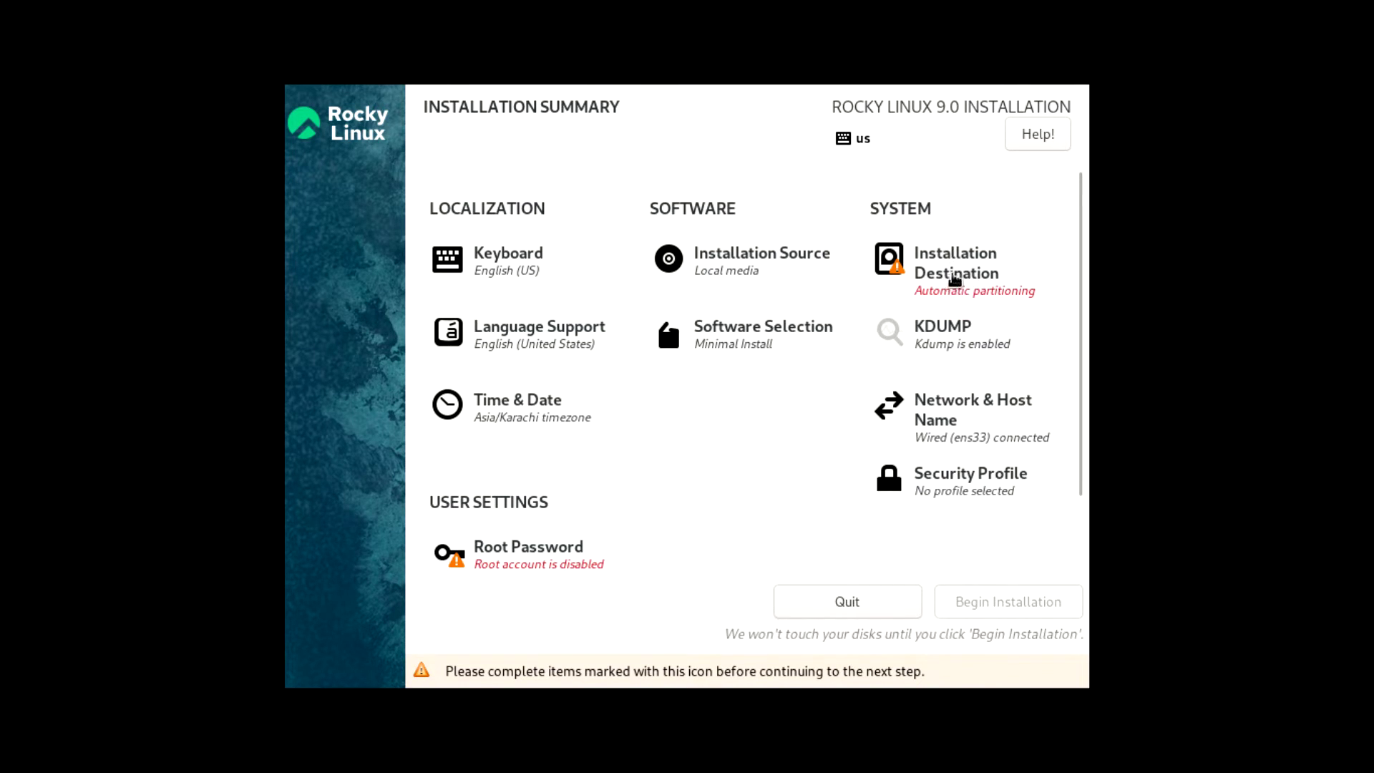
Keep the 40 GiB sda disk with automatic storage configuration under Installation Destination
left_click(975, 275)
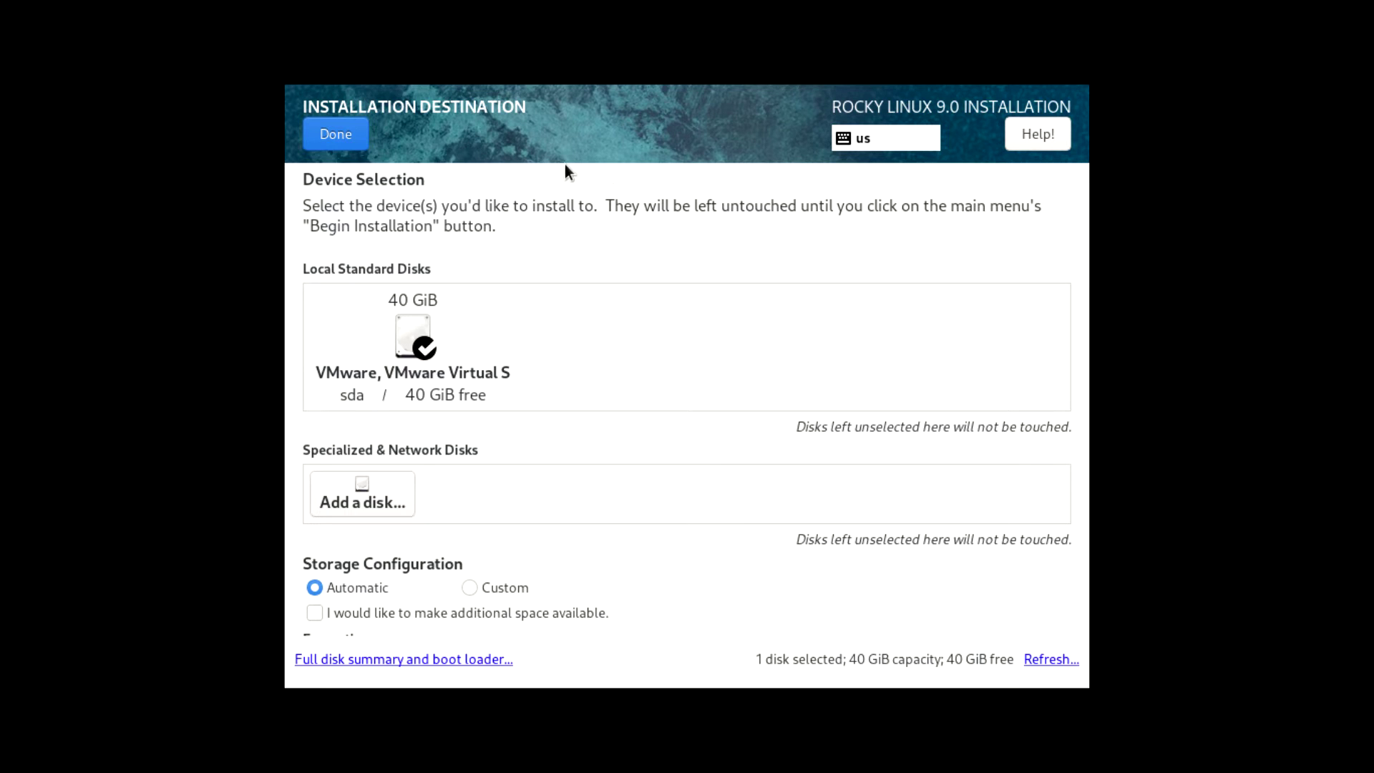
left_click(336, 134)
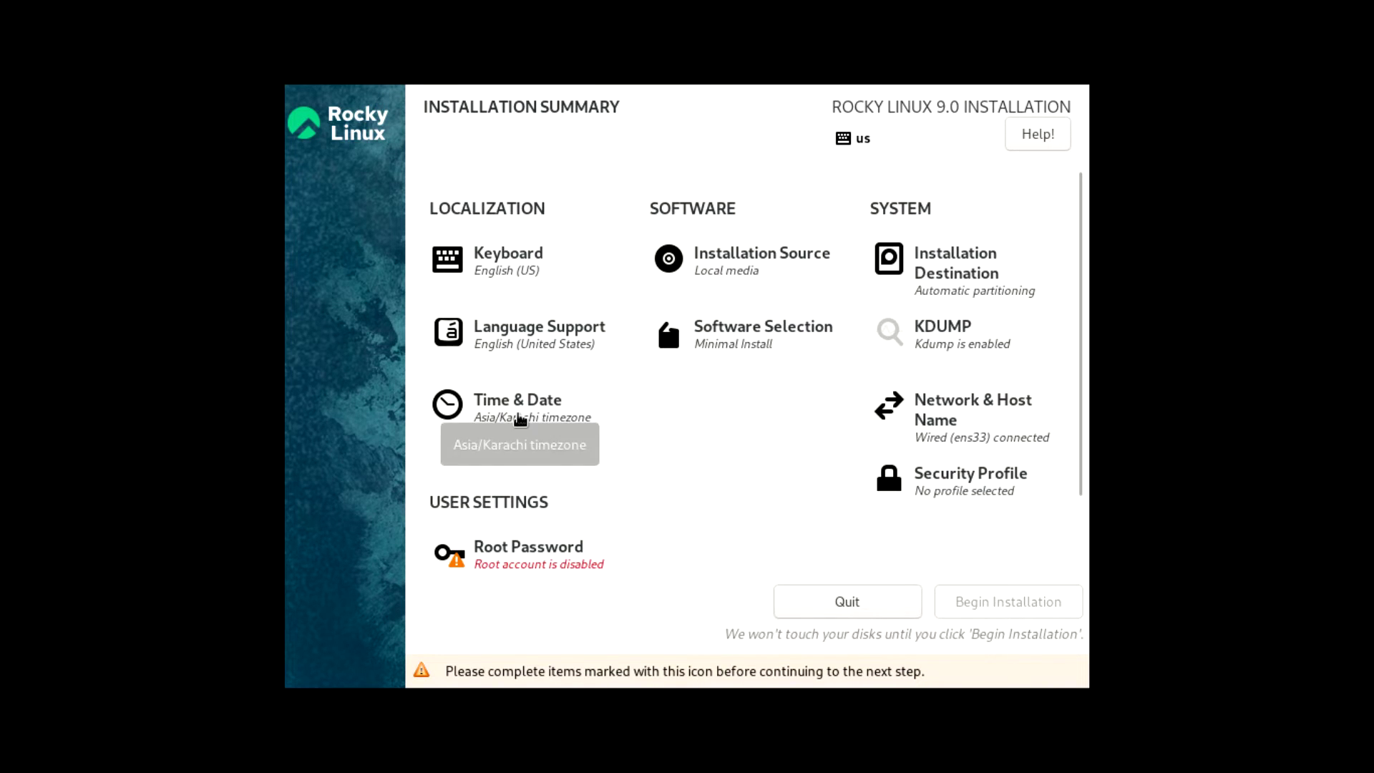
Choose the US Central zone on the Time & Date map so the timezone reads Americas/Chicago
left_click(518, 420)
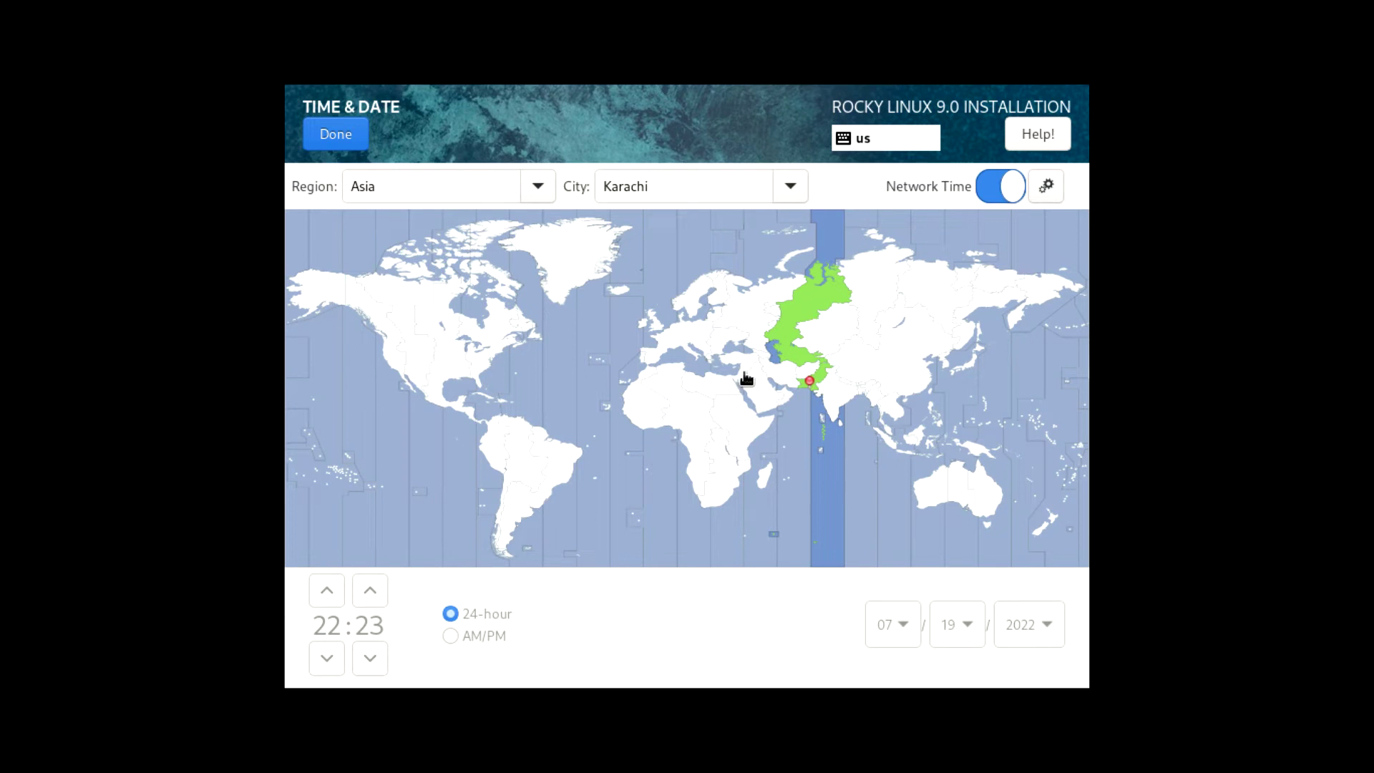
left_click(442, 367)
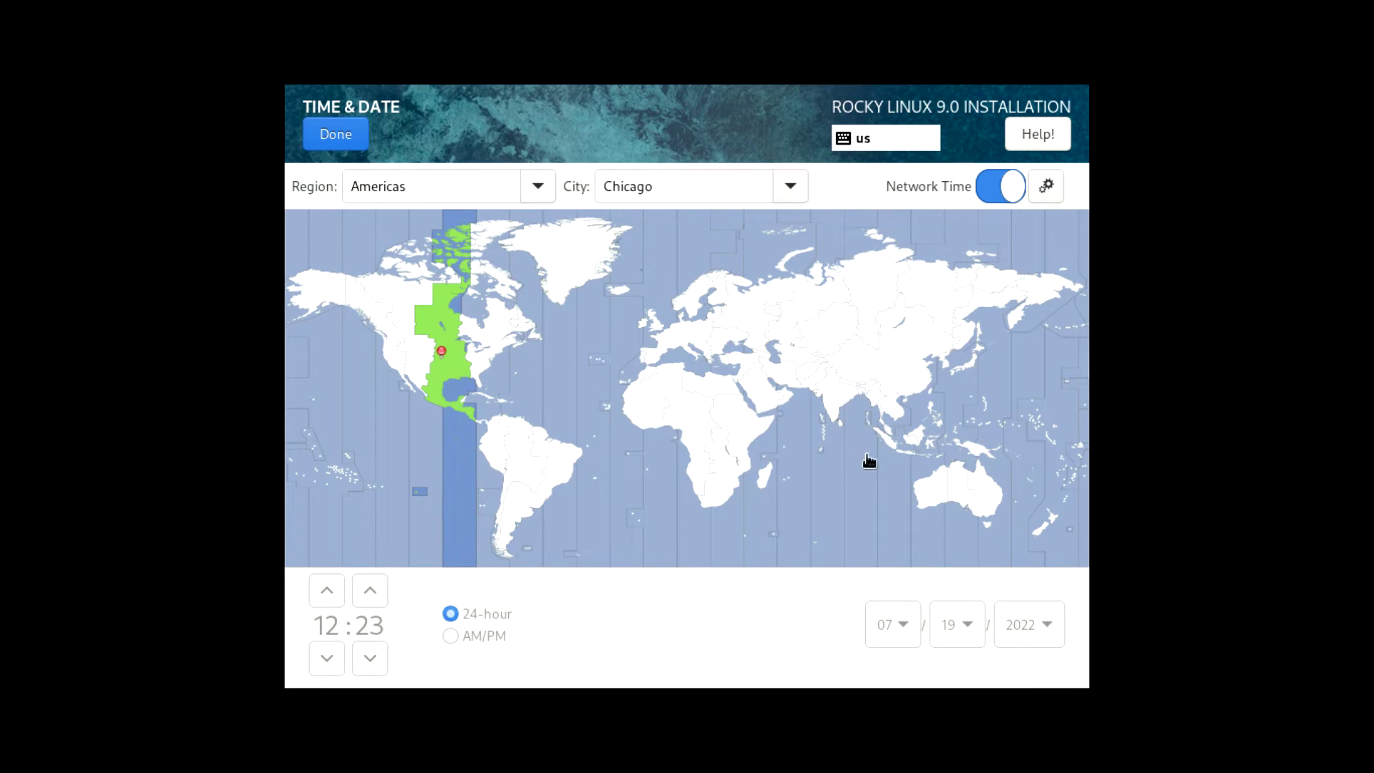
left_click(1011, 634)
left_click(337, 136)
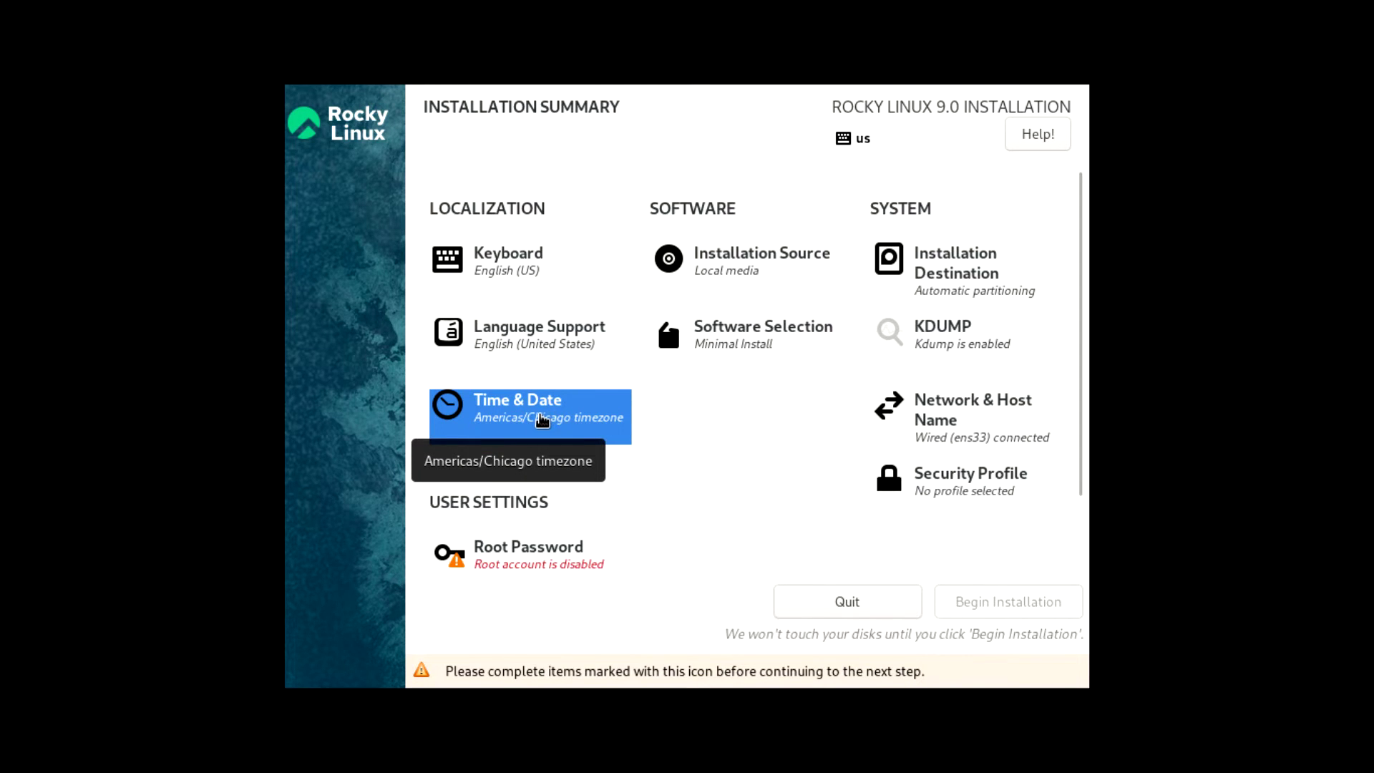
Enter and apply rockylinux-01.centlinux.com as the host name under Network & Host Name
left_click(948, 415)
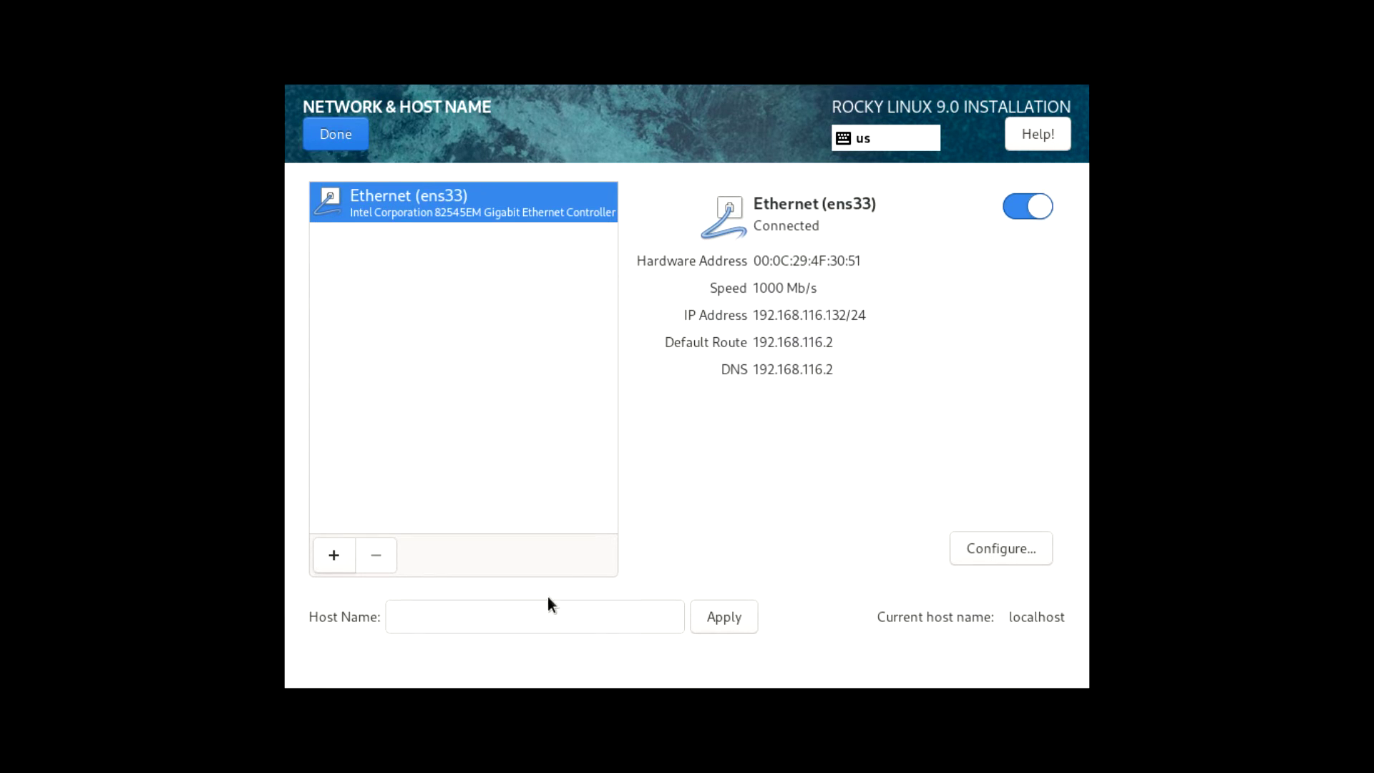
left_click(473, 616)
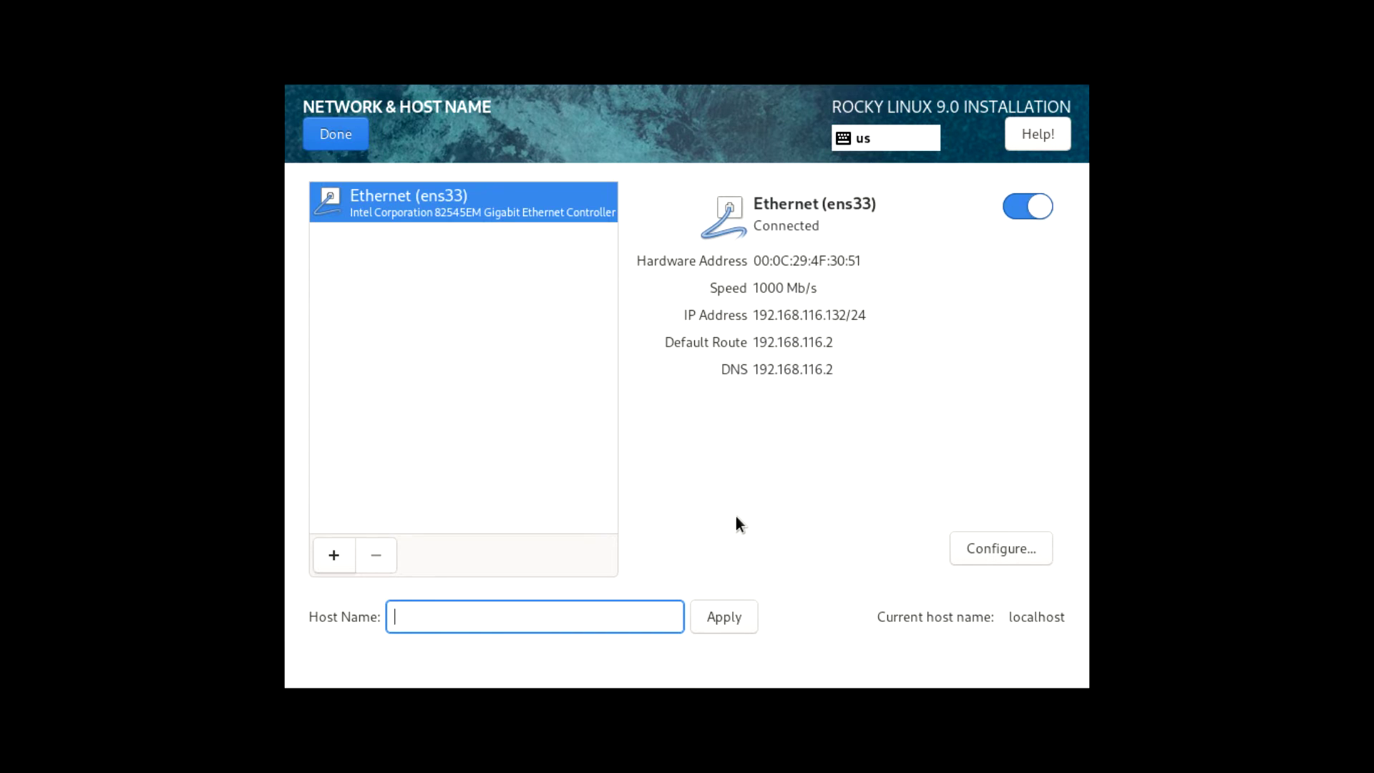
type("rockylinux-01.centlinux.com")
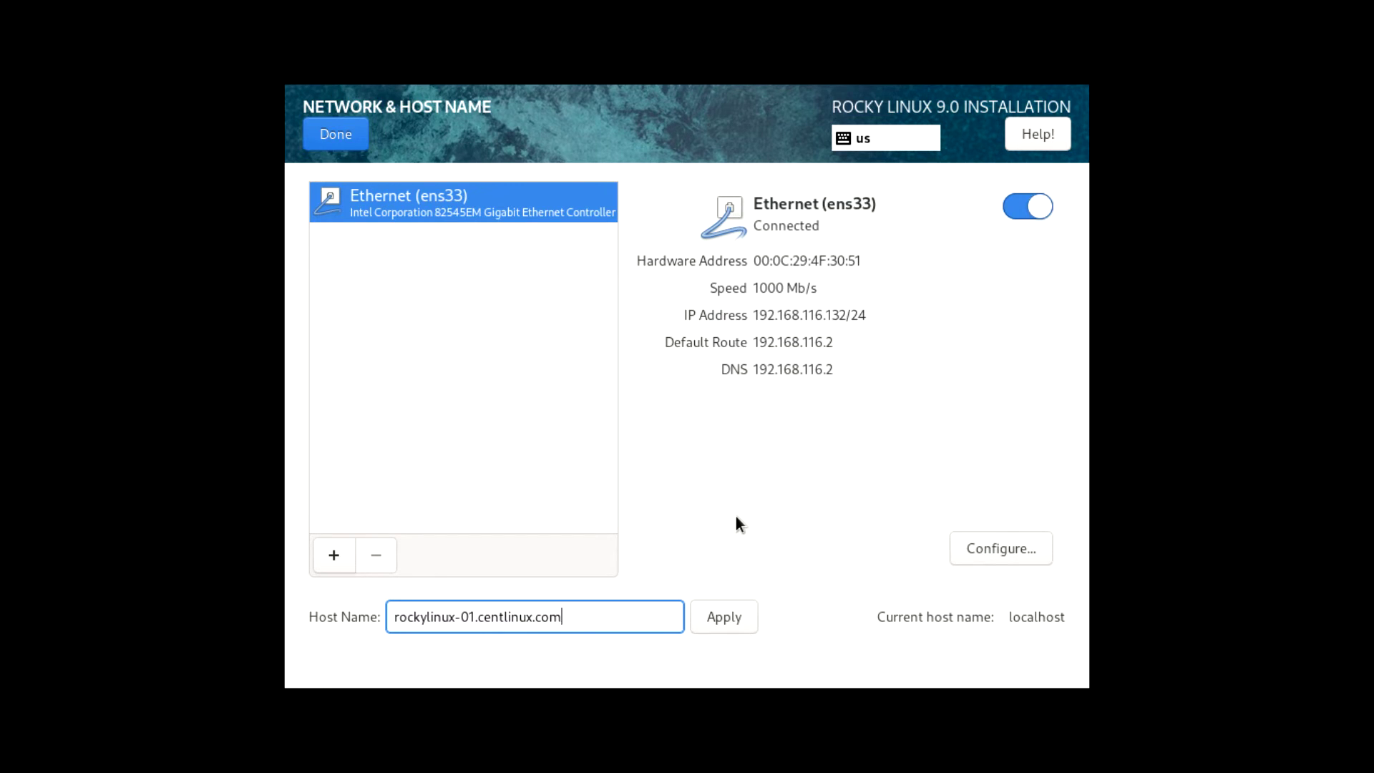
left_click(732, 616)
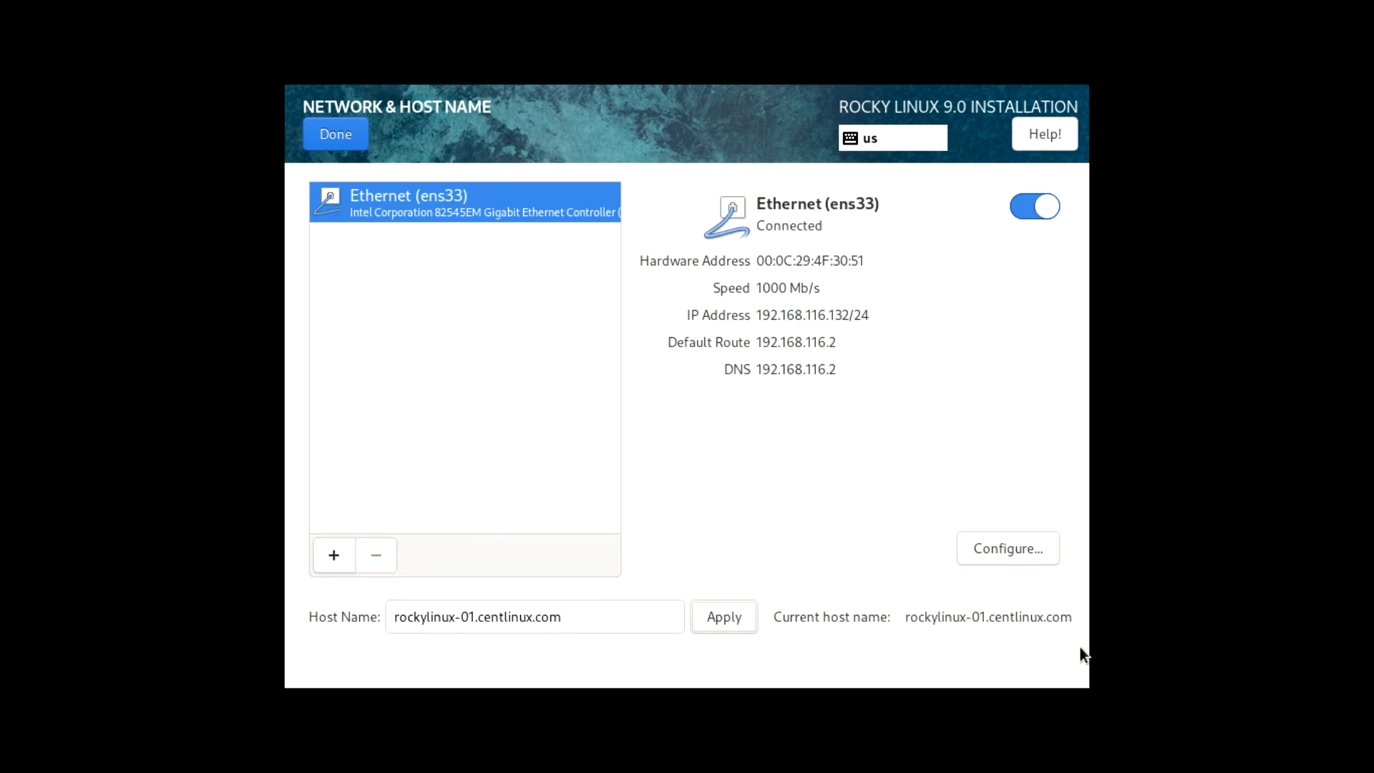
left_click(329, 140)
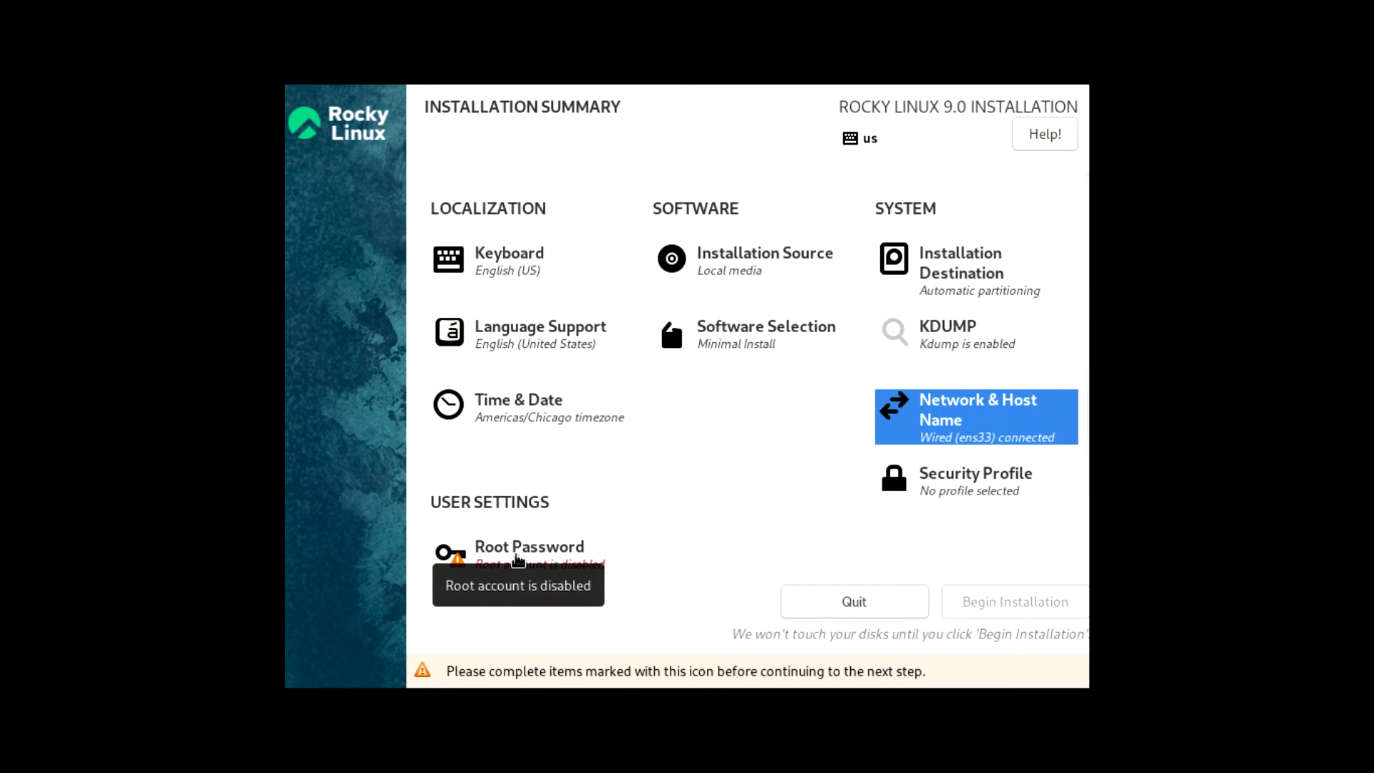
Type a strong root password and repeat it in the Confirm field
left_click(518, 560)
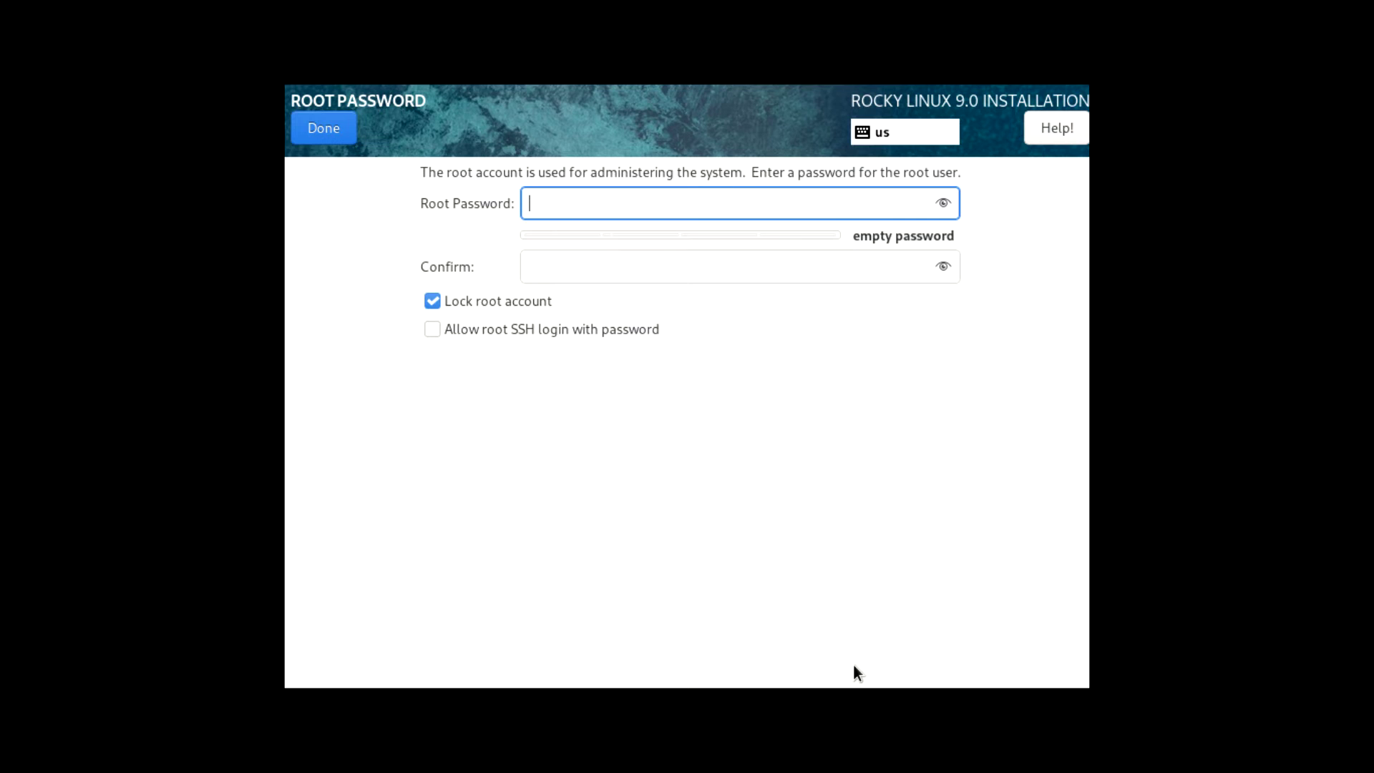
type("********")
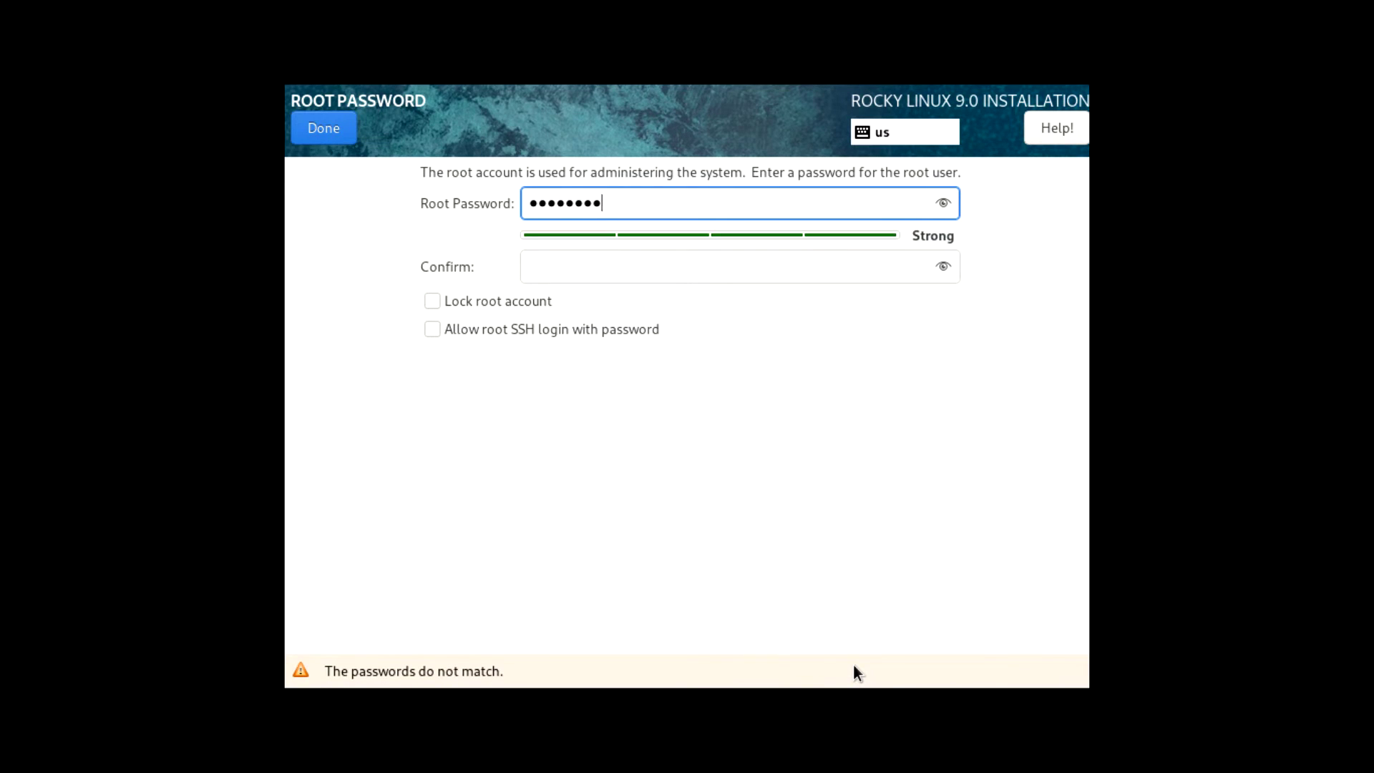
type("**")
key("Tab")
type("****")
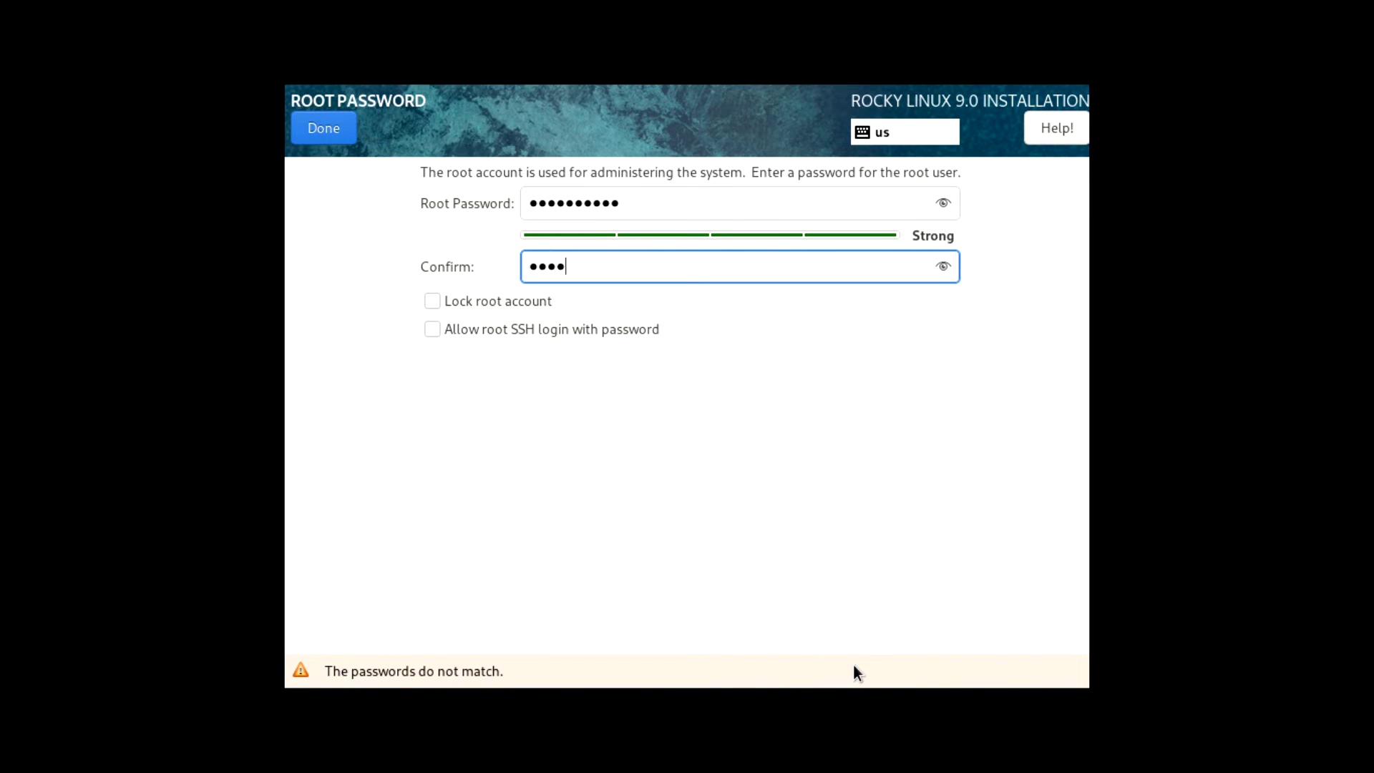
type("******")
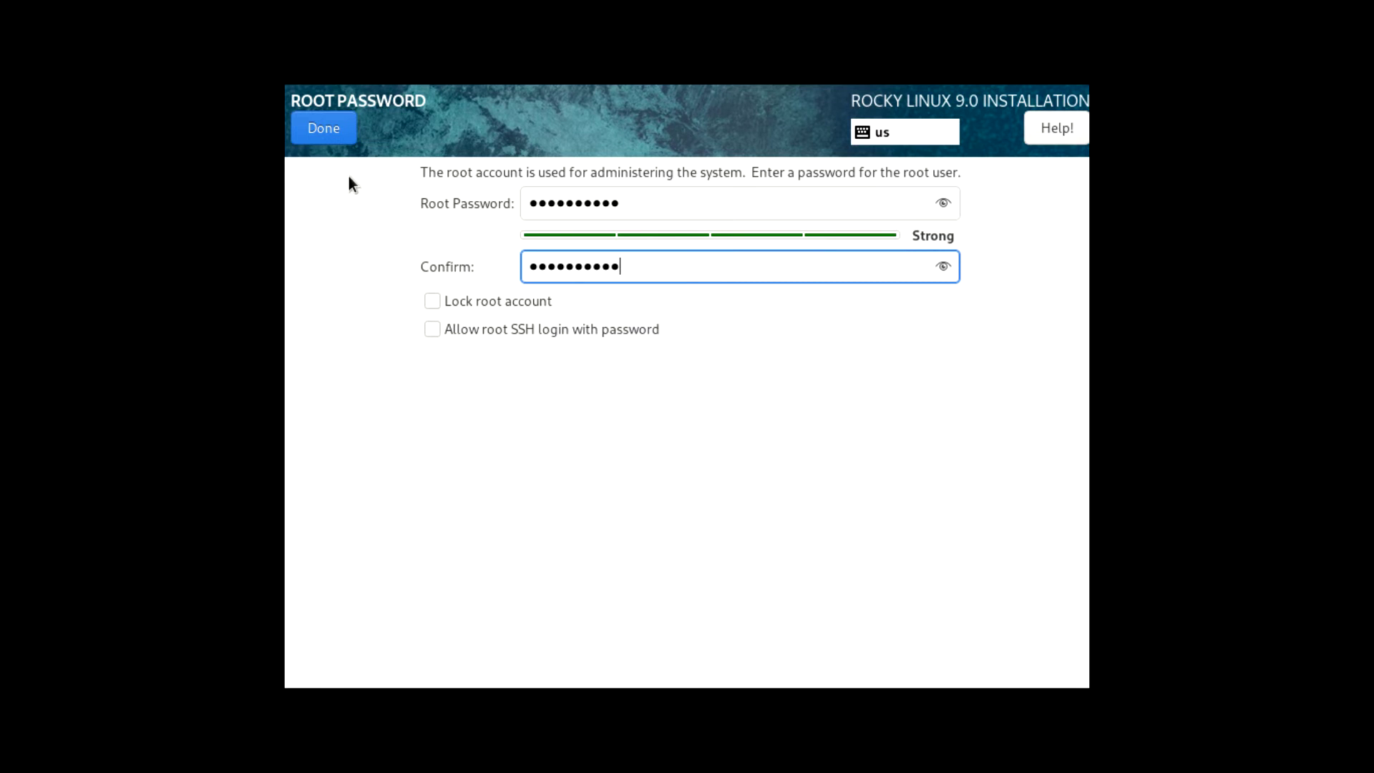
Save the root password and begin the installation, waiting until it reports Complete!
left_click(338, 128)
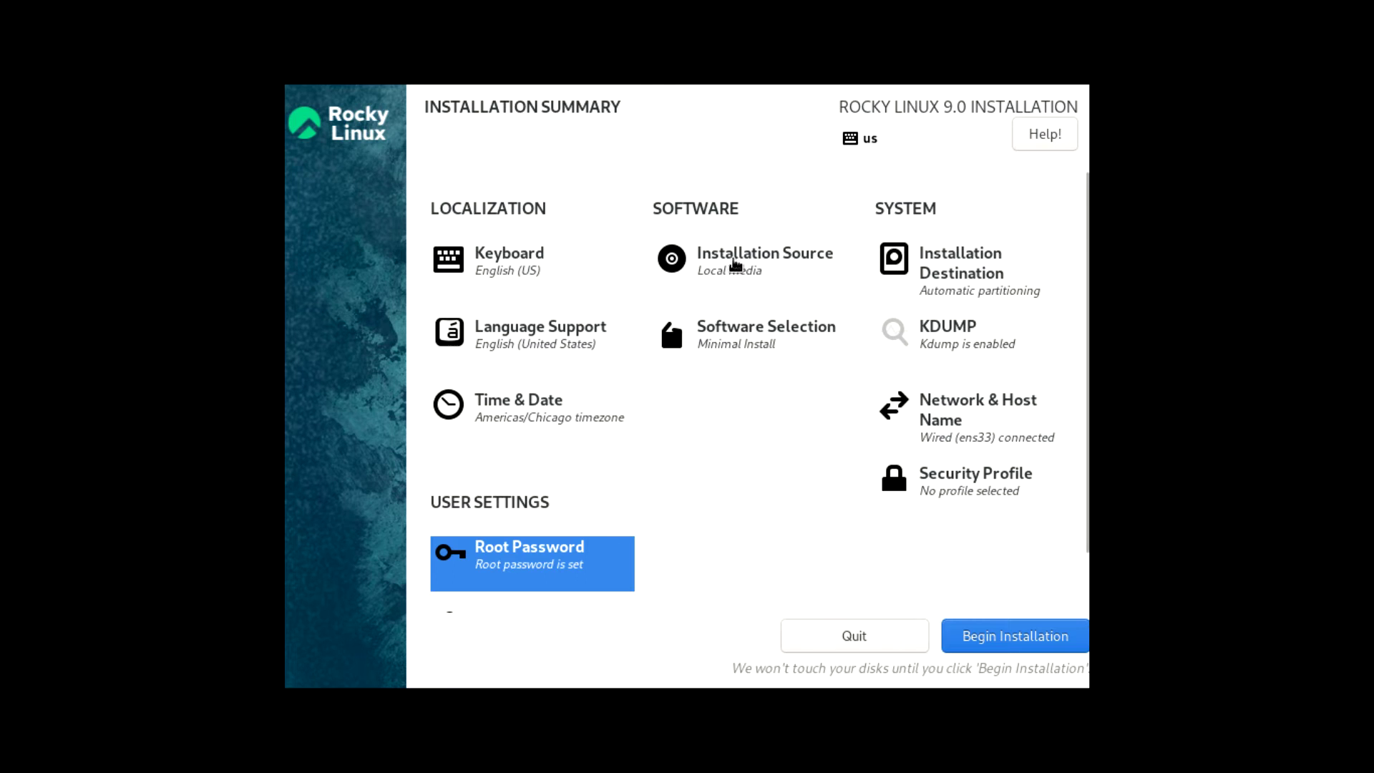
left_click(1042, 640)
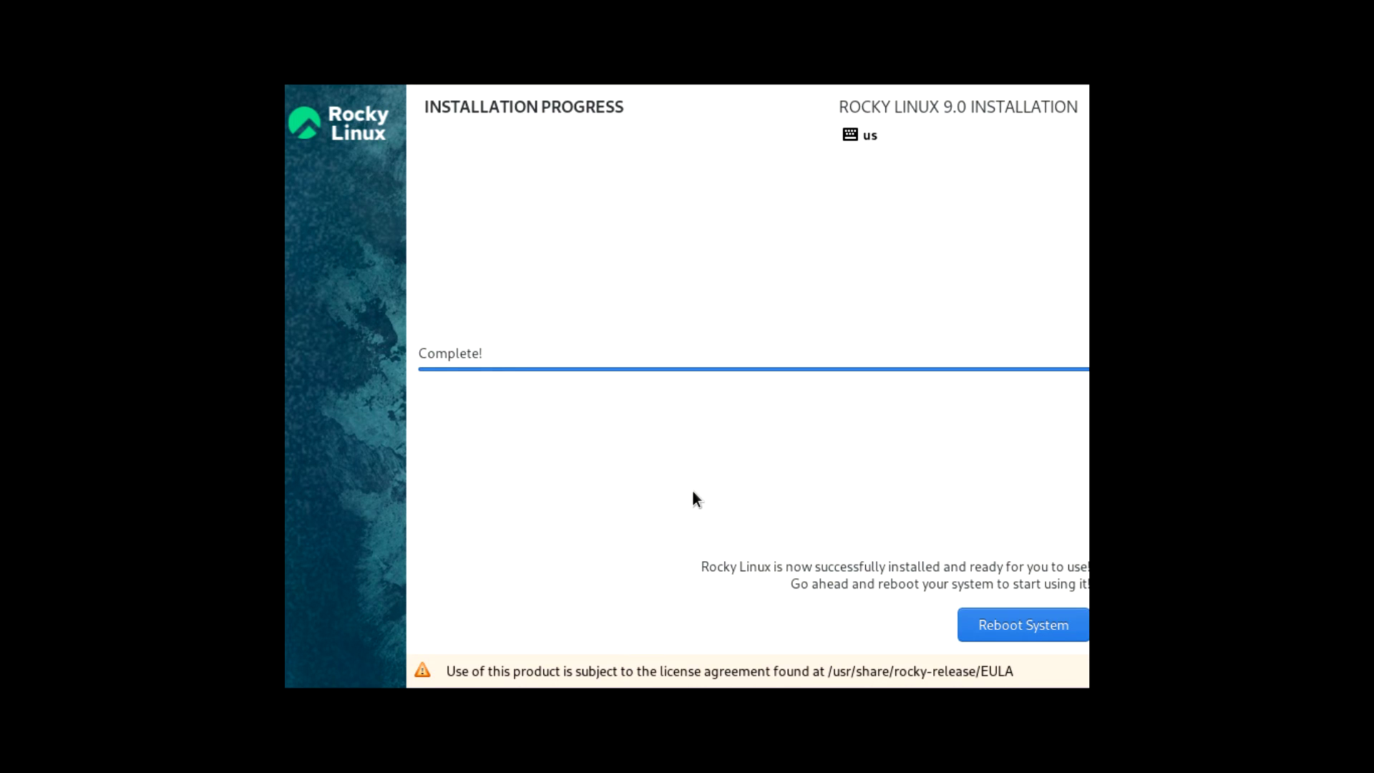
Reboot the system and wait for the rockylinux-01 text console login prompt
left_click(873, 581)
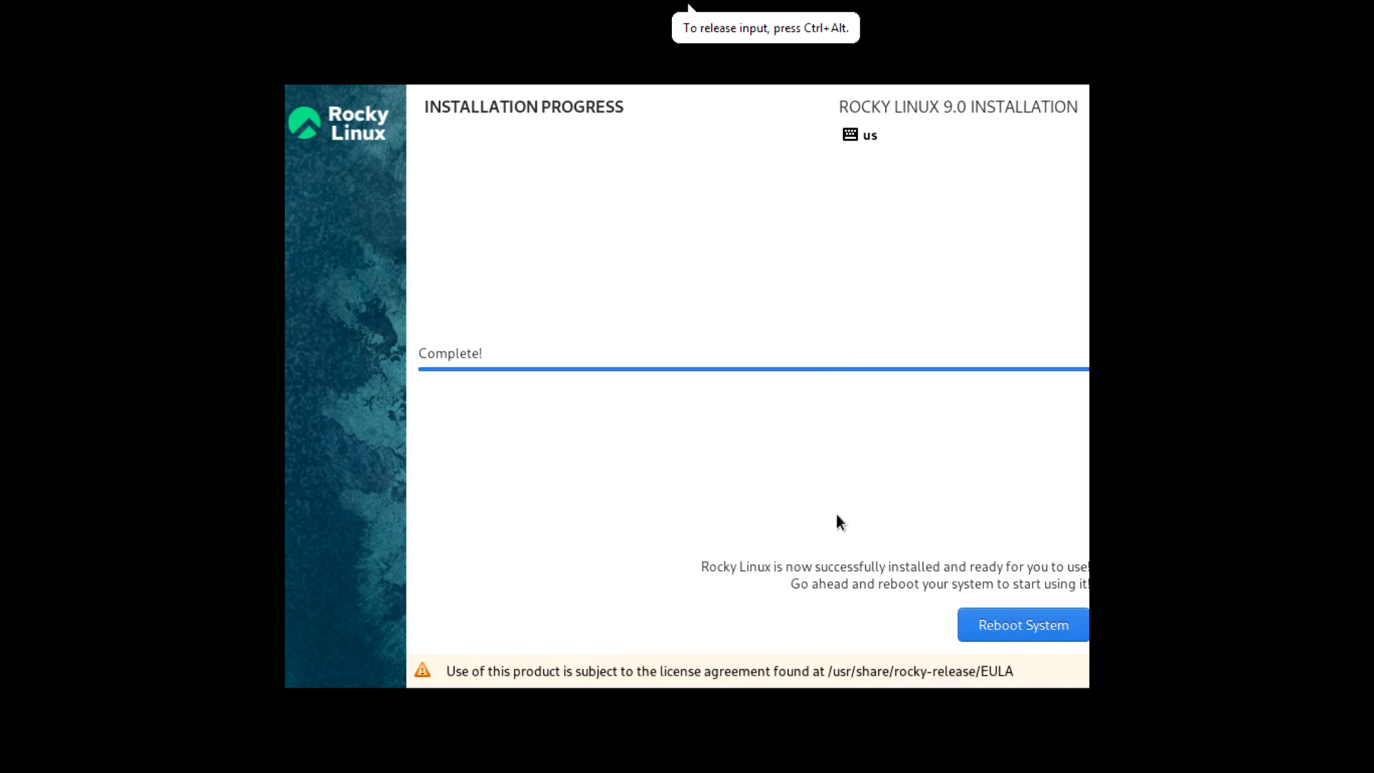
left_click(1025, 623)
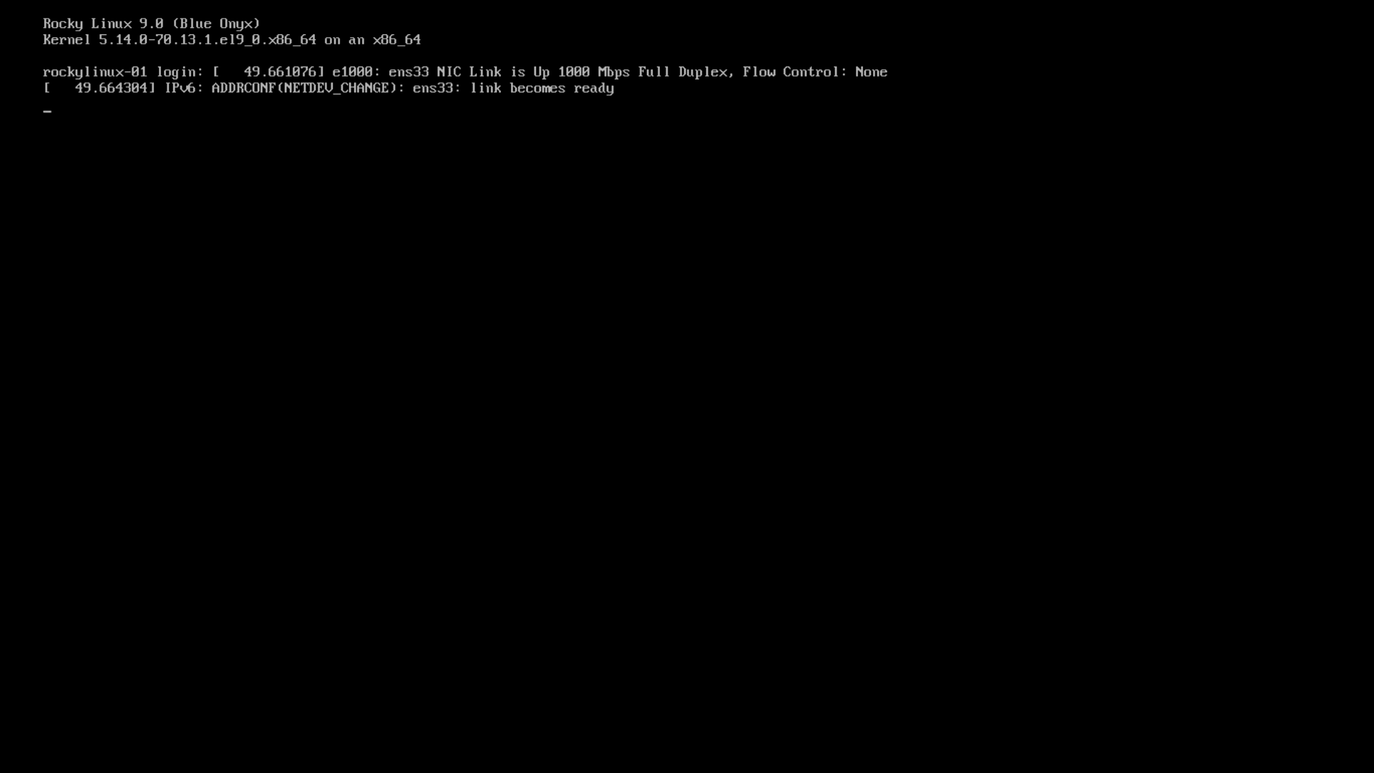
Refresh the console login prompt and log in with the user name root
key("Return")
key("Return")
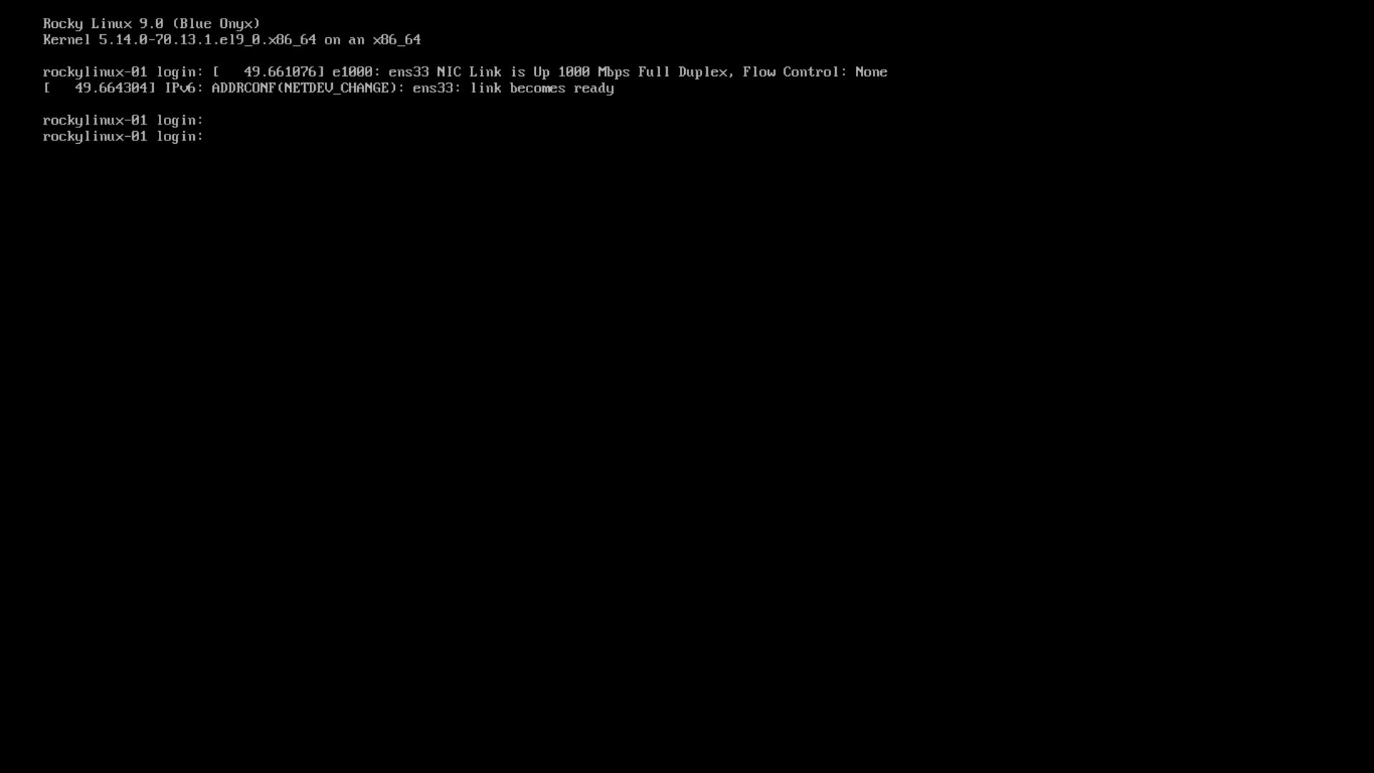
type("root")
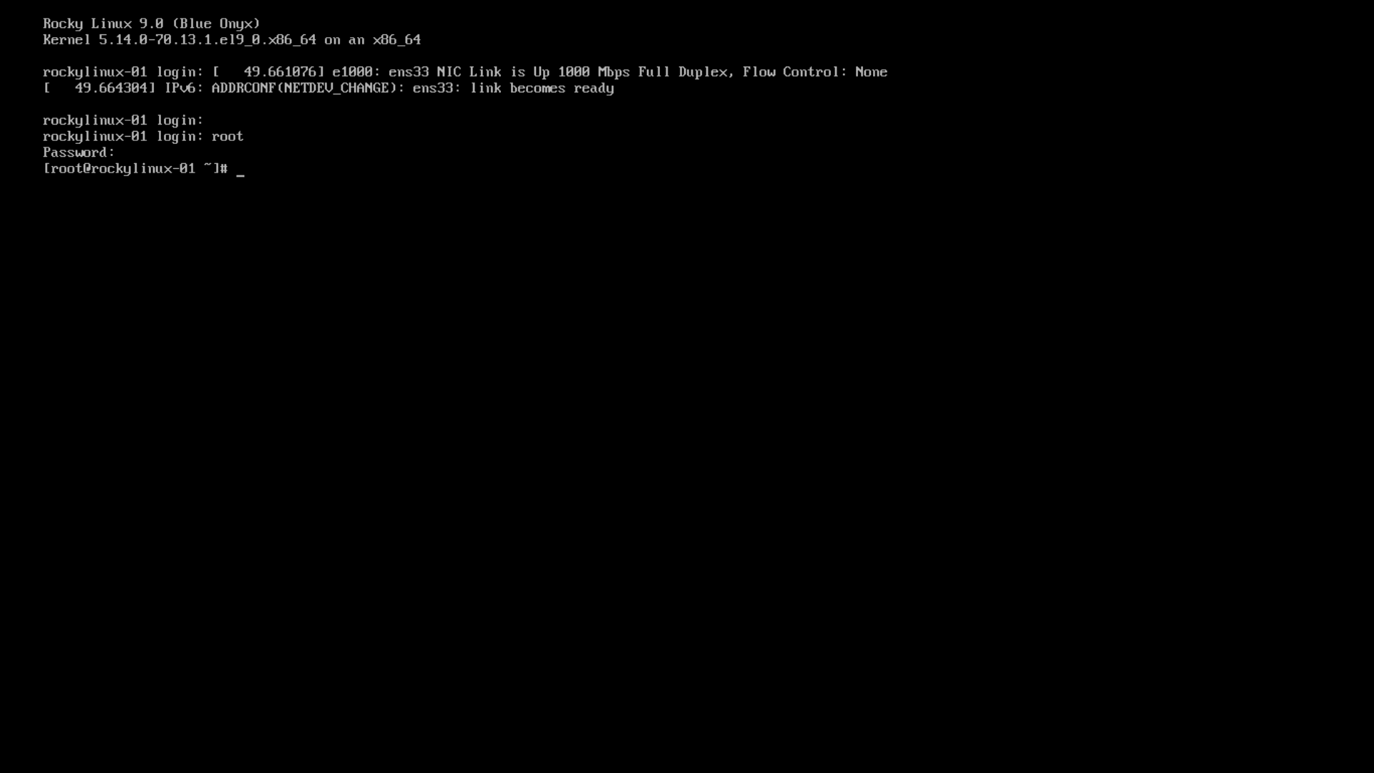
Run 'ls /' to list root directories from afs and bin through usr and var
type("ls /")
key("Return")
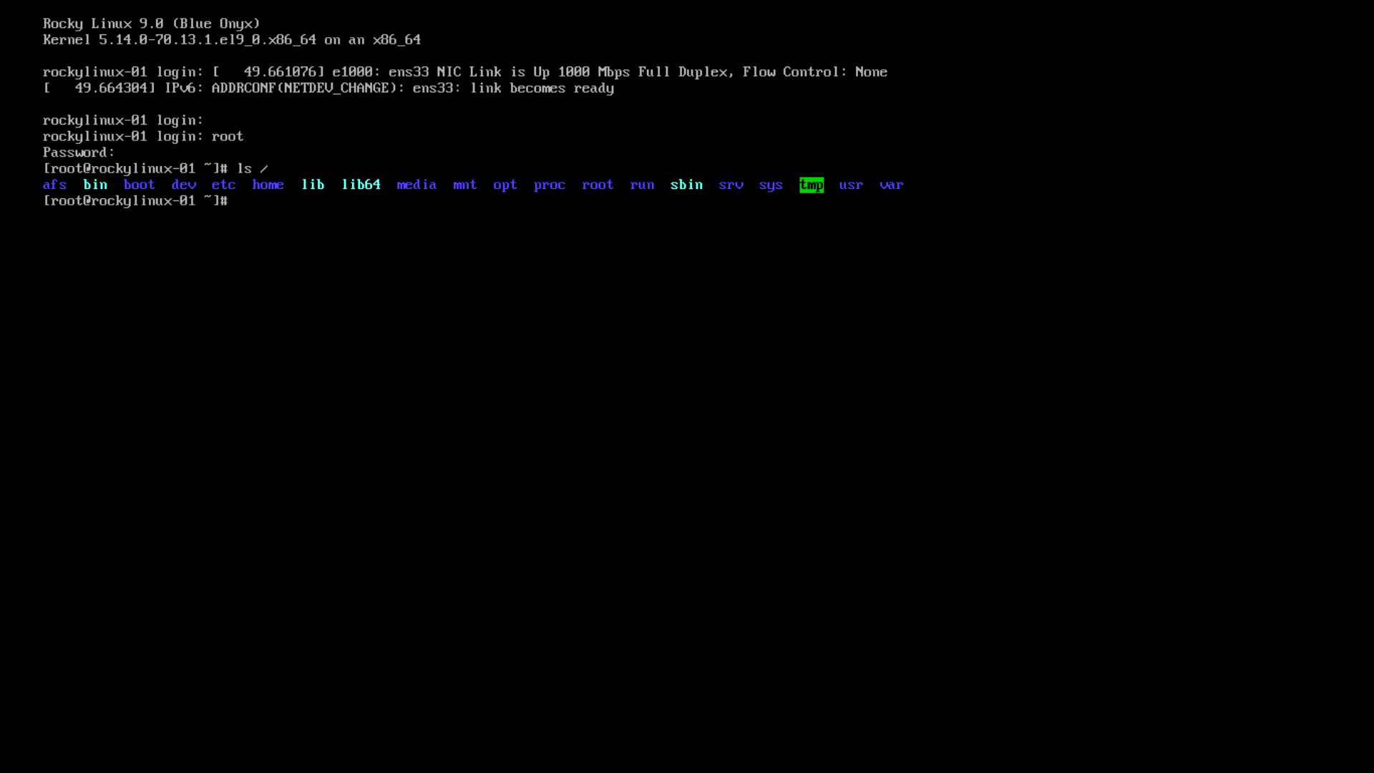